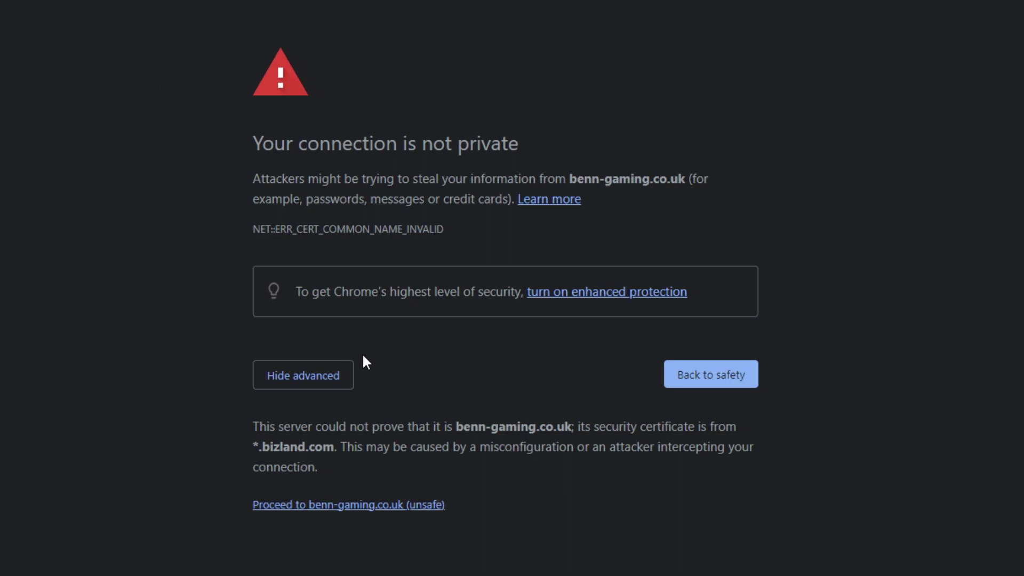
Show the advanced details of the browser's privacy warning for benn-gaming.co.uk.
click(336, 370)
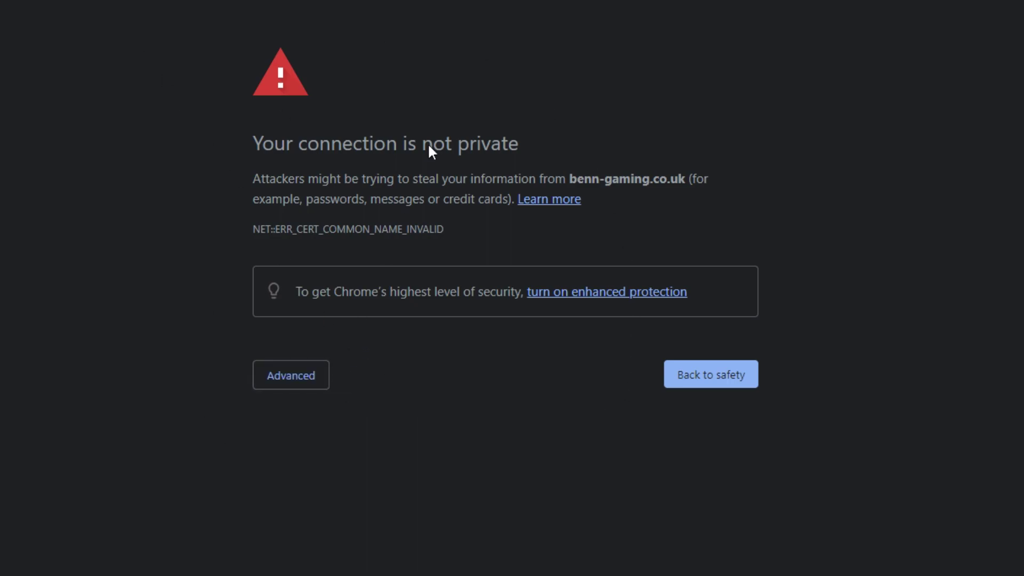
click(309, 379)
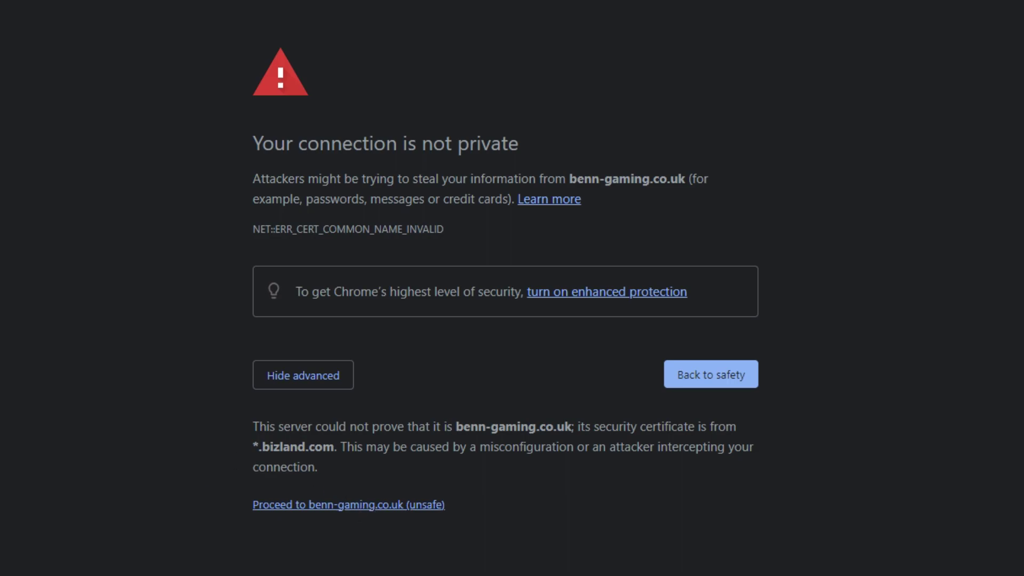
scroll(613, 242, down, 1)
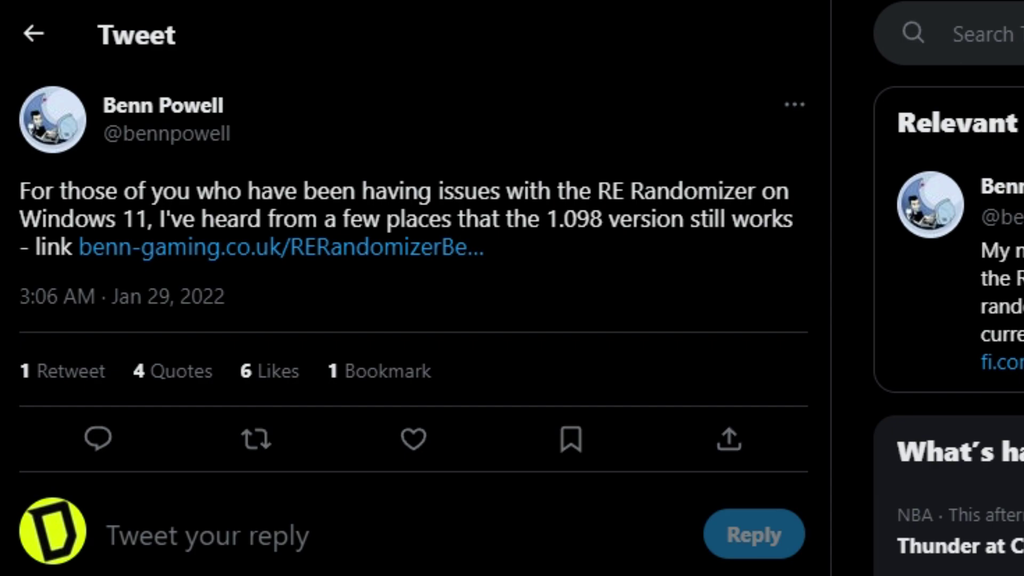
Open the Twitter profile of the author of the RE Randomizer 1.098 tweet.
mouse_move(202, 109)
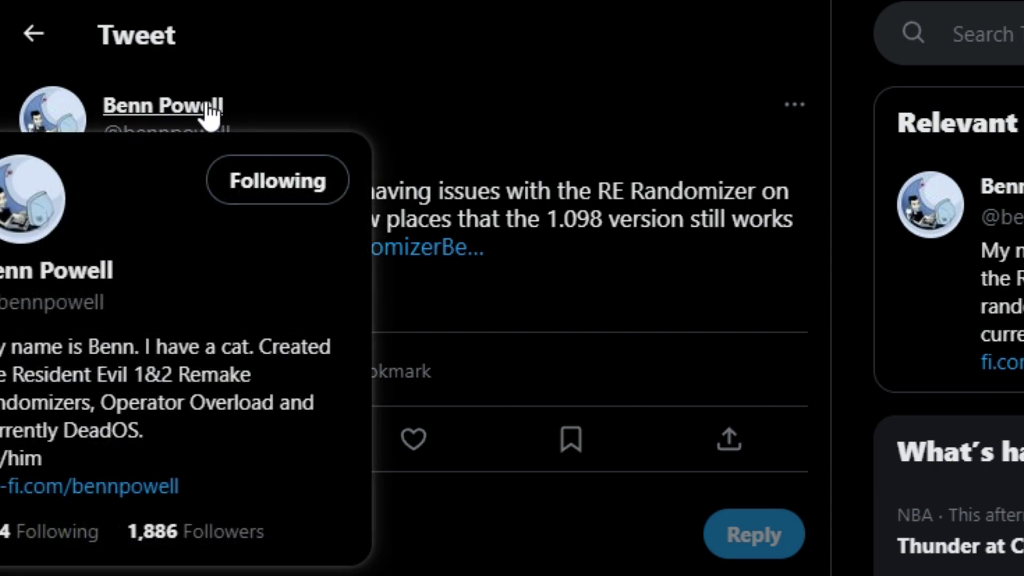
click(211, 110)
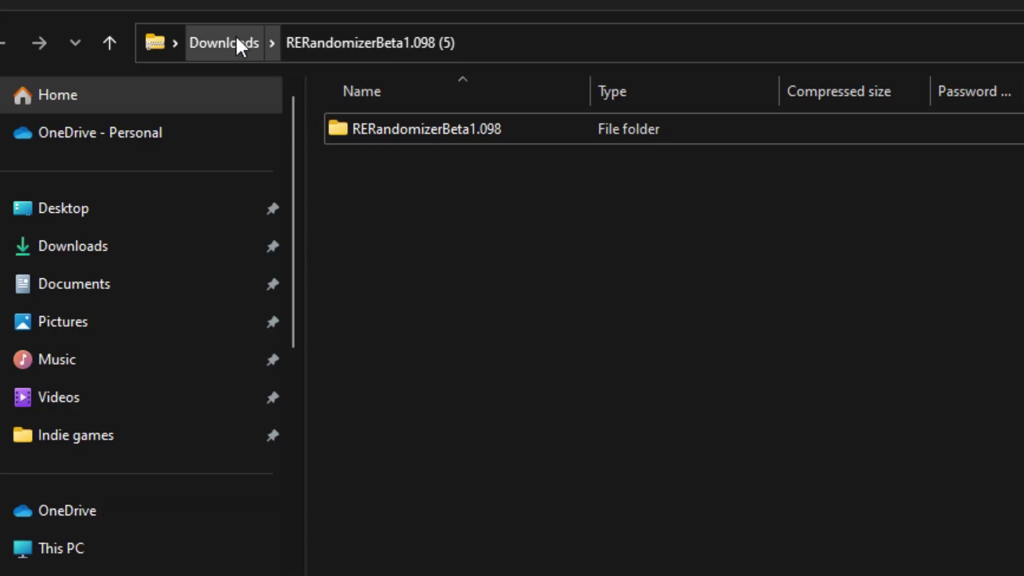
Extract the RERandomizerBeta1.098 (5) archive in Downloads and open the extracted RERandomizerBeta1.098 folder.
click(246, 40)
right_click(483, 132)
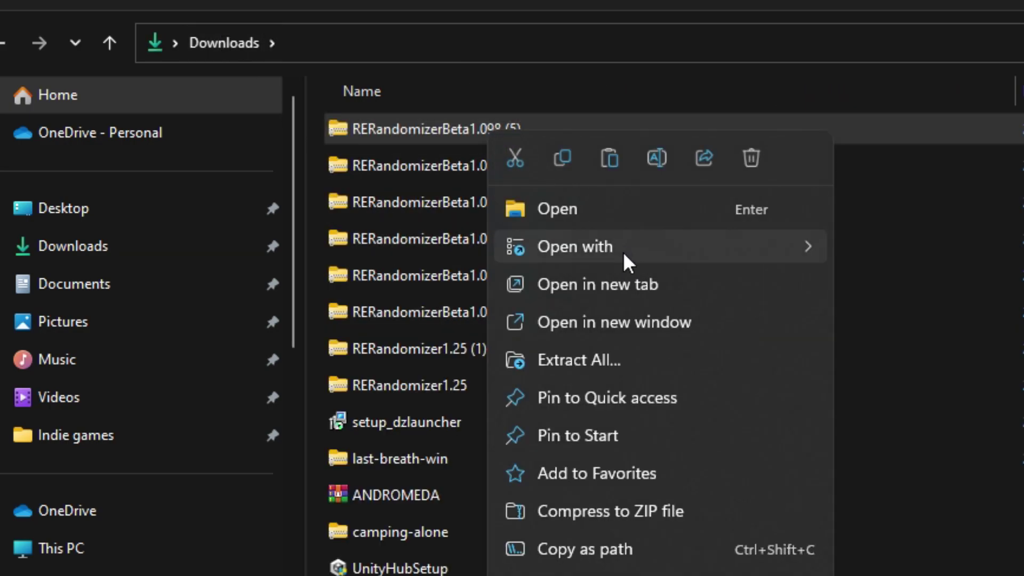
click(631, 359)
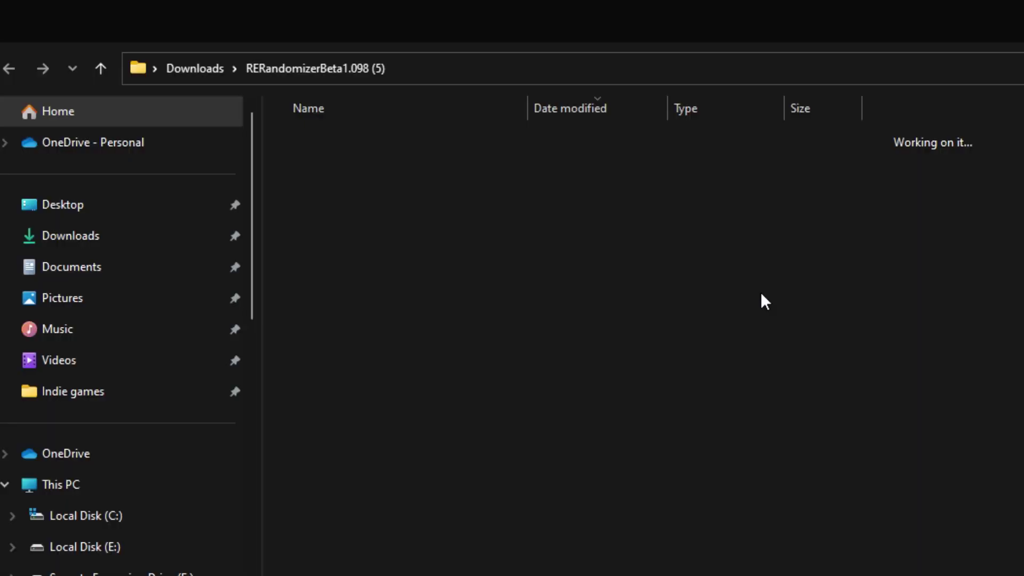
double_click(372, 163)
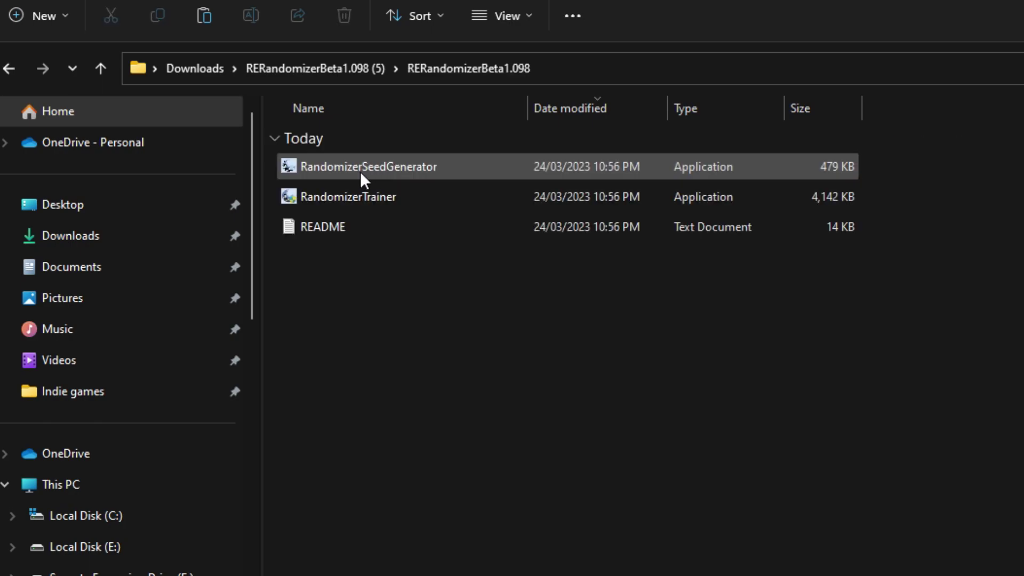
Copy the RandomizerSeedGenerator and RandomizerTrainer applications together.
click(359, 194)
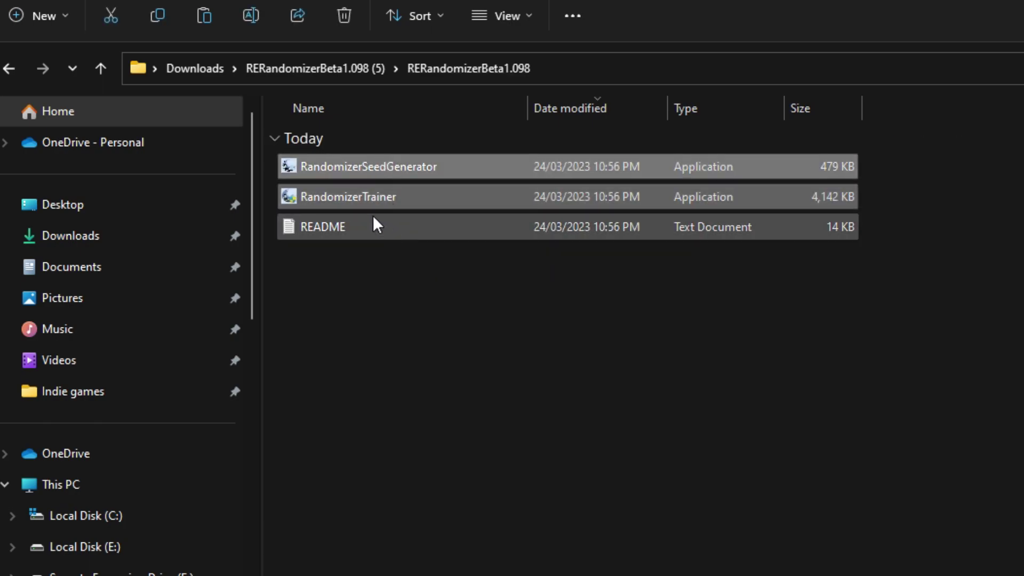
right_click(398, 166)
click(464, 192)
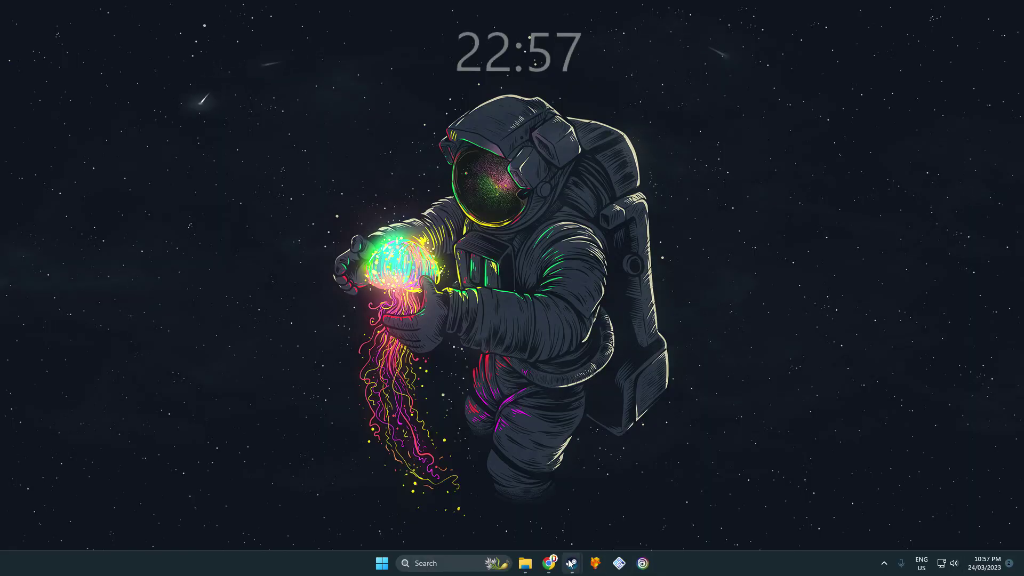
Switch to Steam and open Resident Evil's installation folder from the game's local files properties.
mouse_move(579, 564)
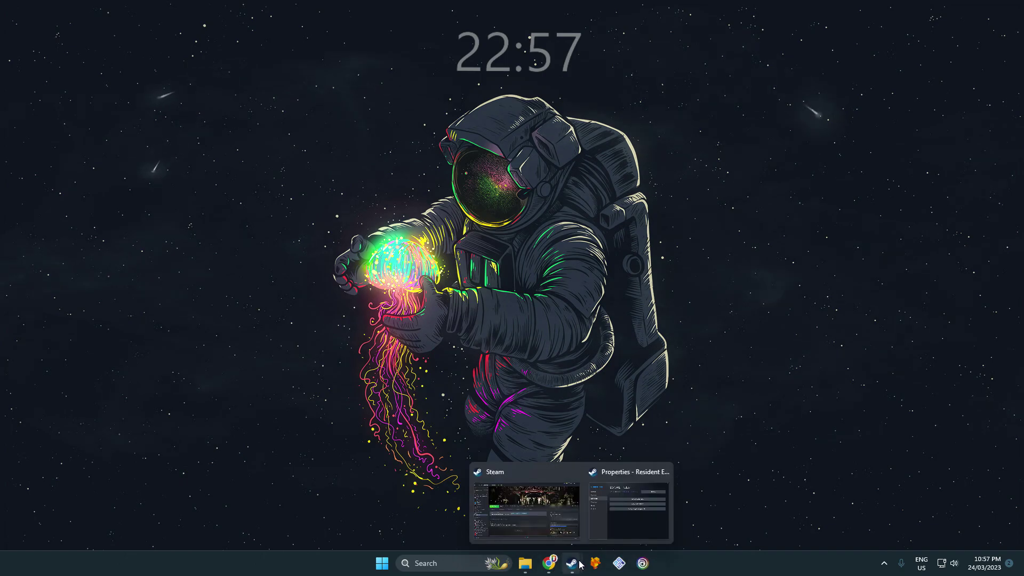
click(525, 510)
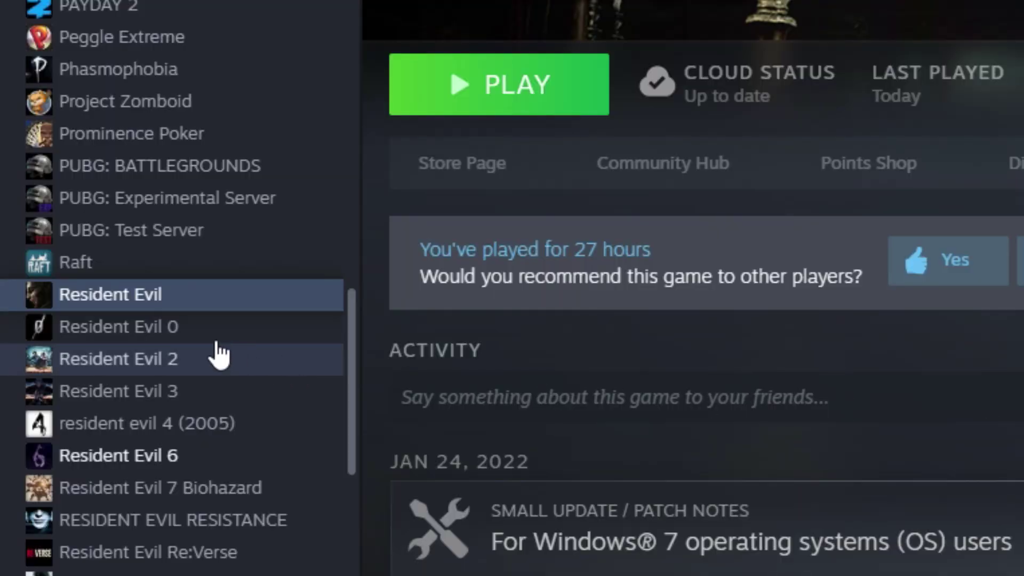
right_click(163, 309)
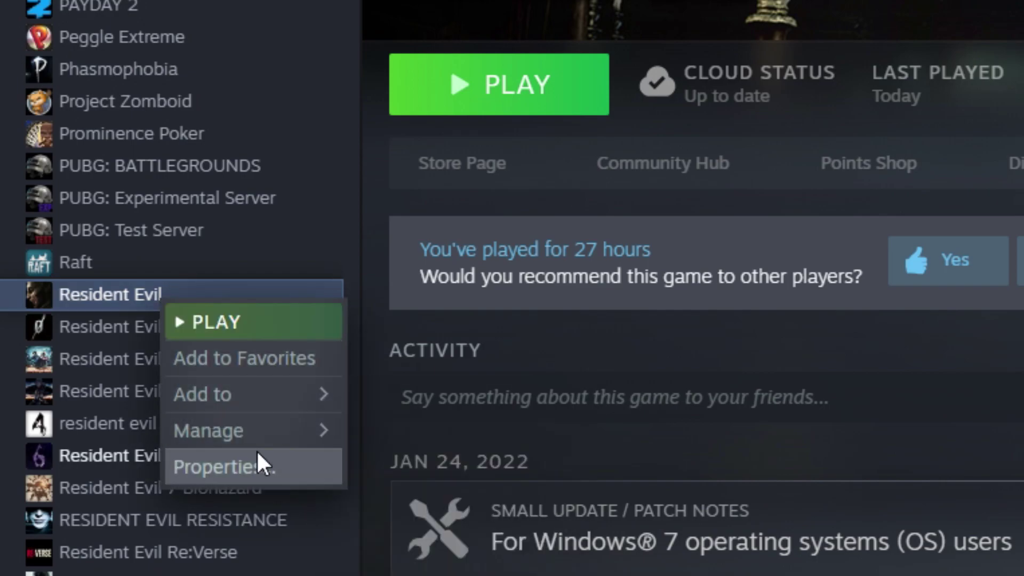
click(253, 463)
click(132, 128)
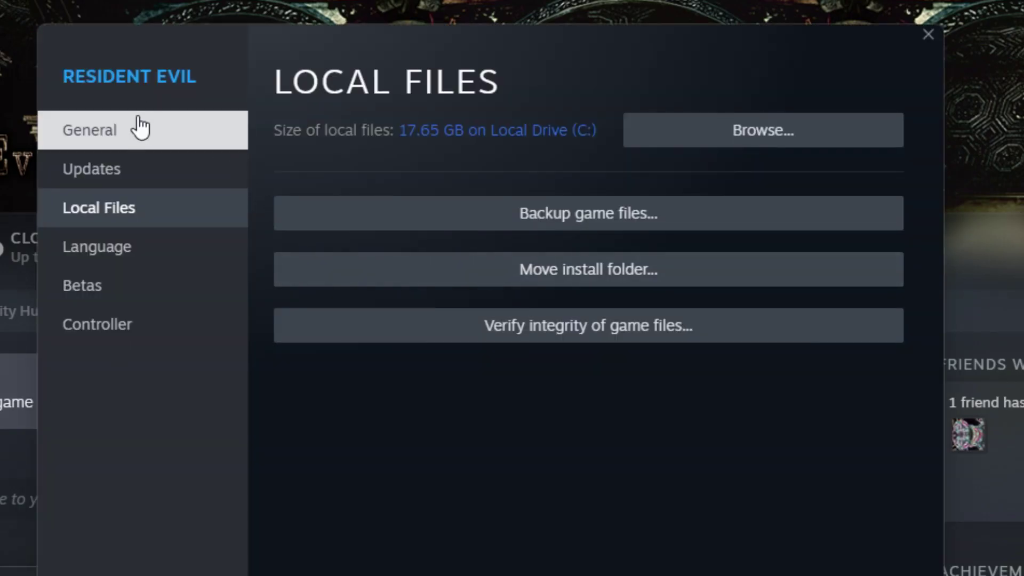
click(128, 221)
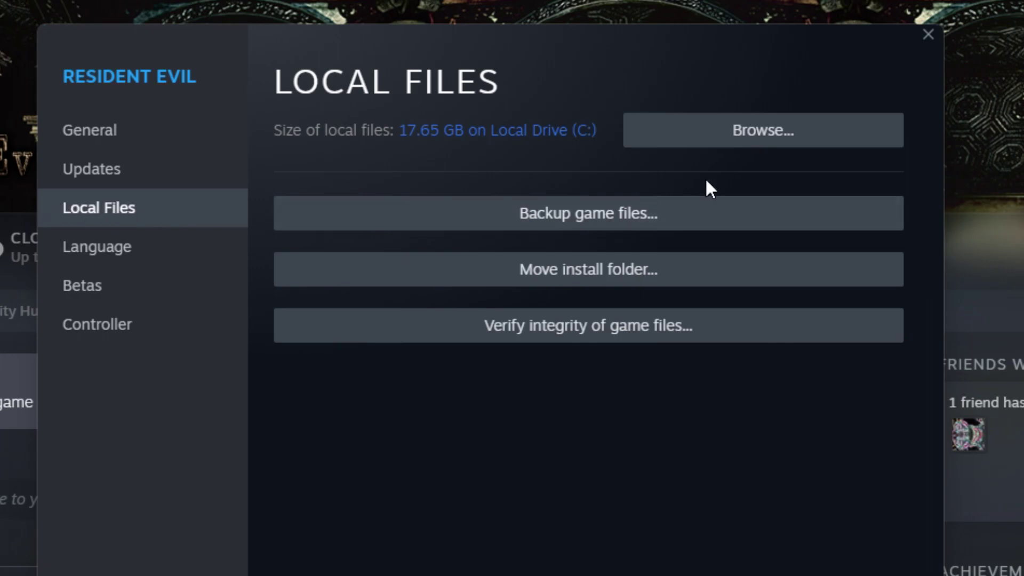
click(839, 143)
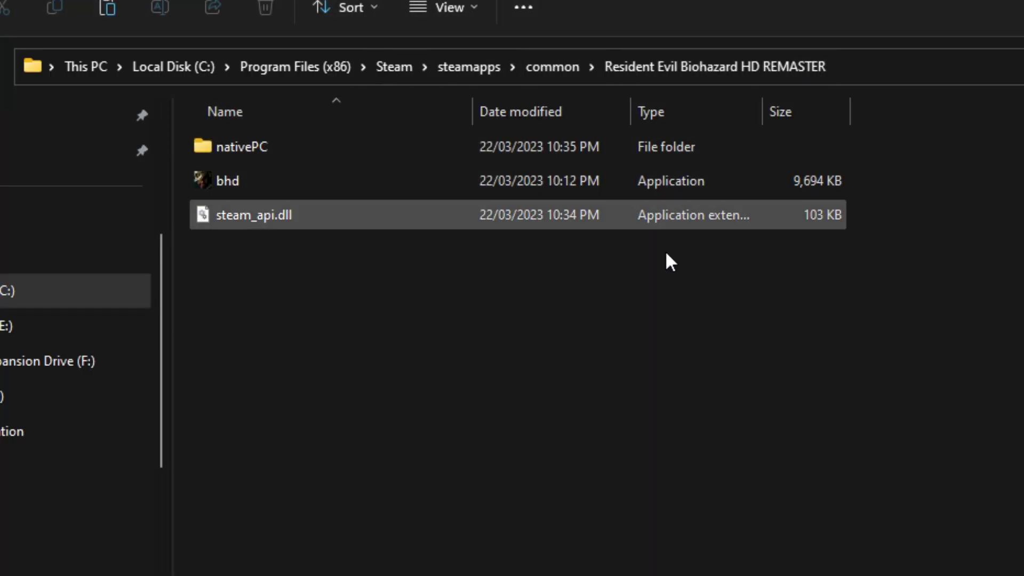
Paste the two copied randomizer applications into the Resident Evil Biobazard HD REMASTER folder alongside bhd.
click(275, 192)
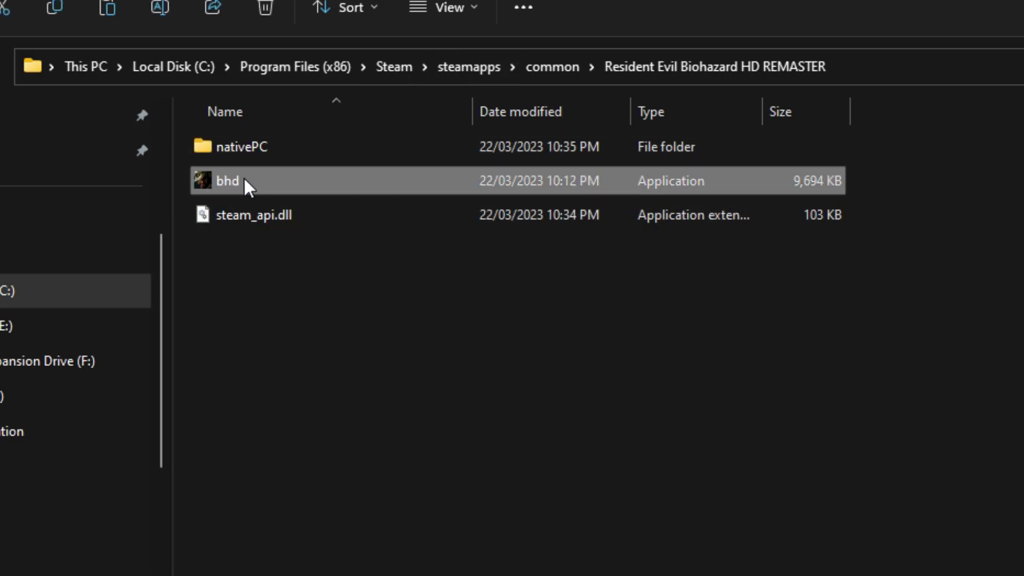
click(310, 257)
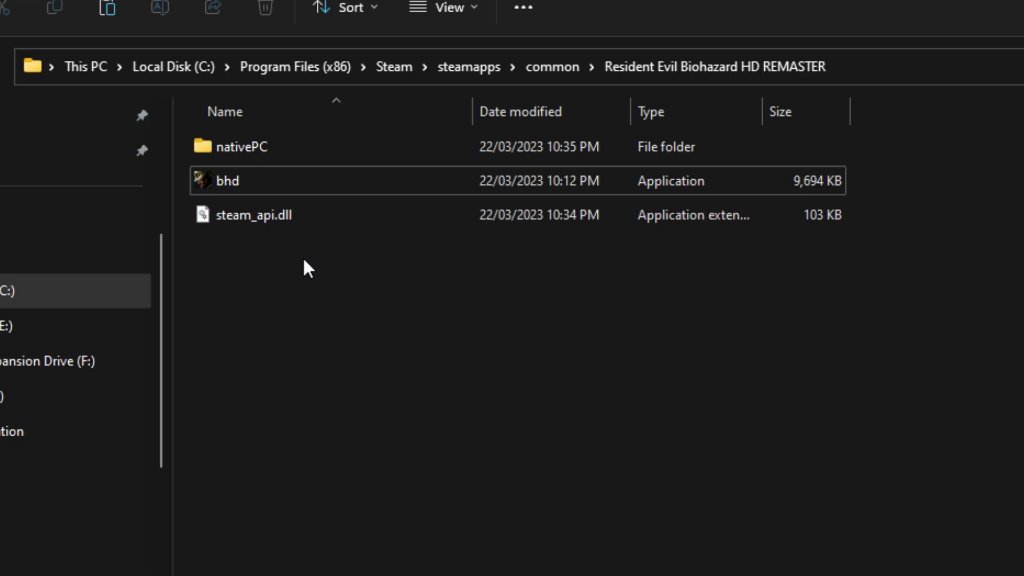
right_click(302, 257)
click(345, 286)
click(282, 401)
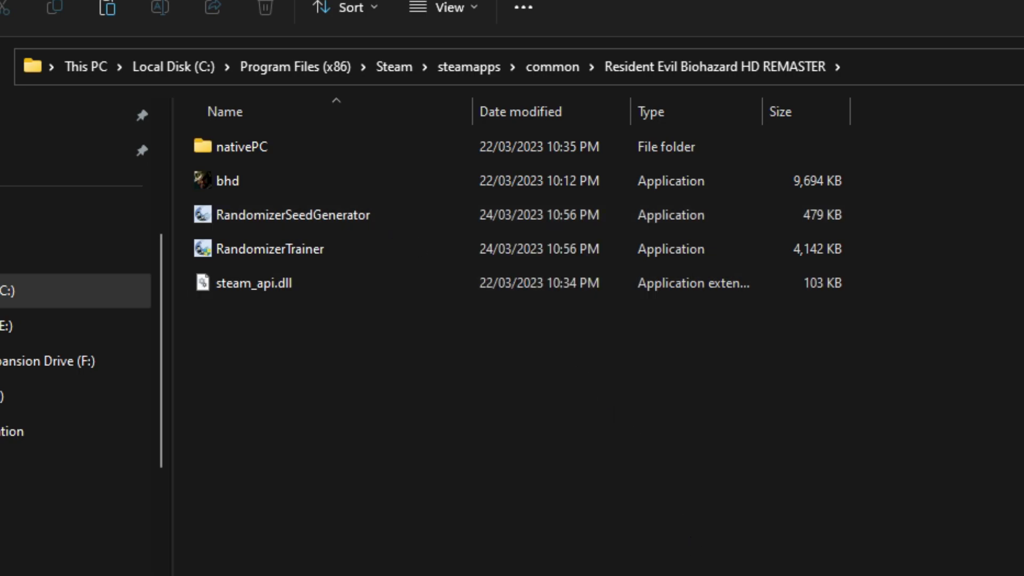
Launch RandomizerSeedGenerator, allow it to run despite the SmartScreen warning, and reposition its window.
double_click(350, 216)
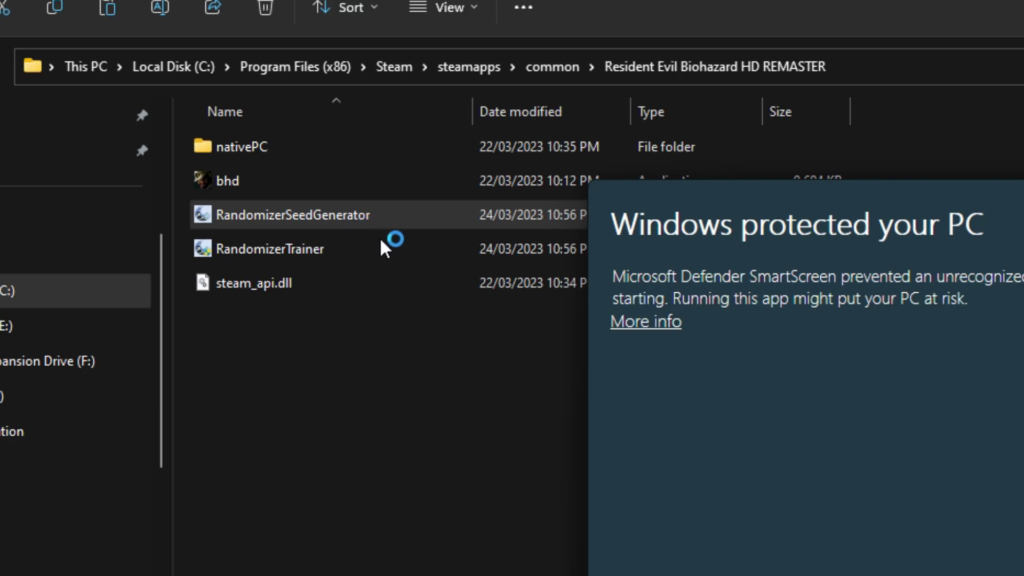
click(664, 322)
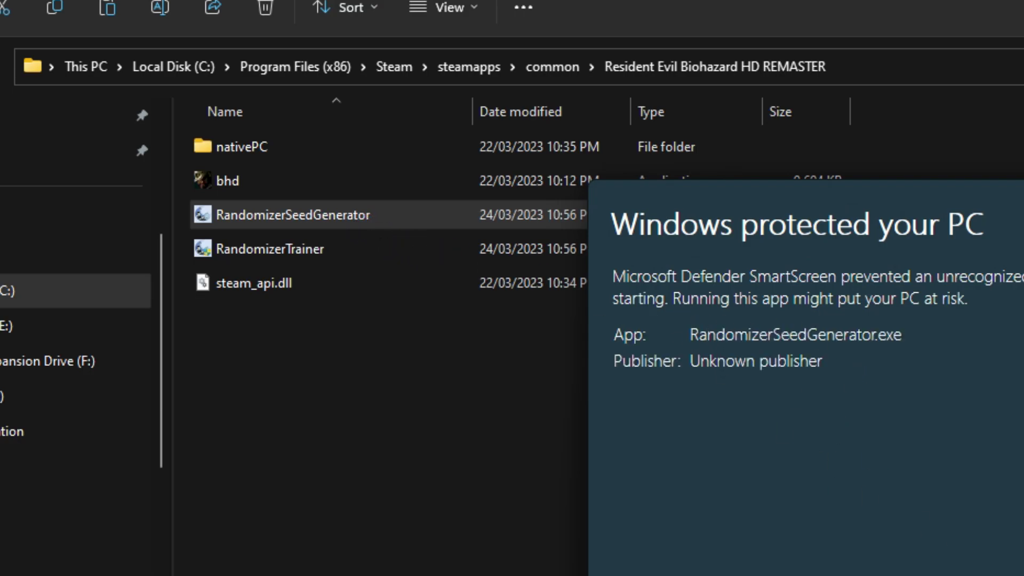
click(841, 566)
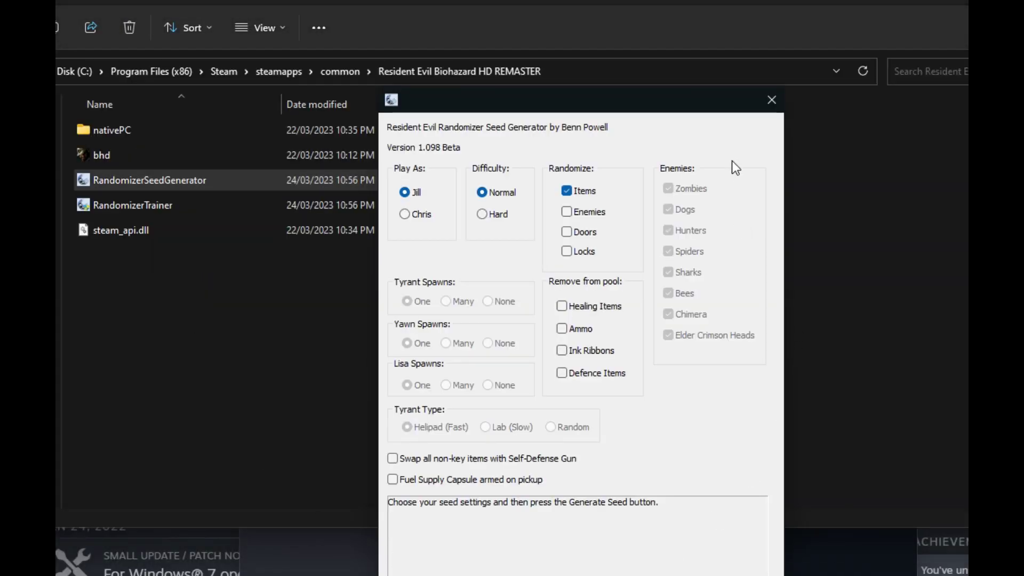
drag(697, 111, 568, 44)
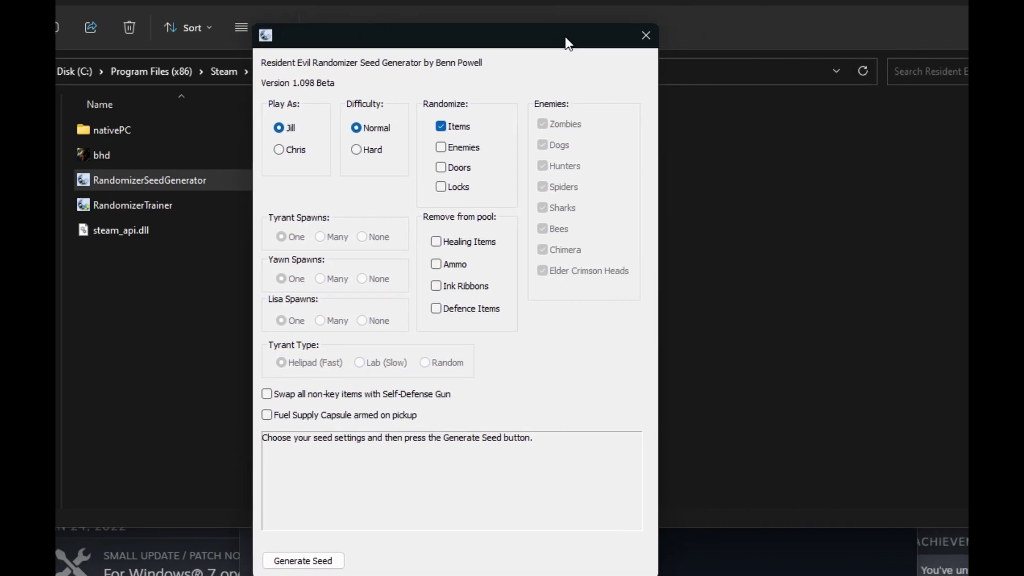
drag(467, 32, 521, 19)
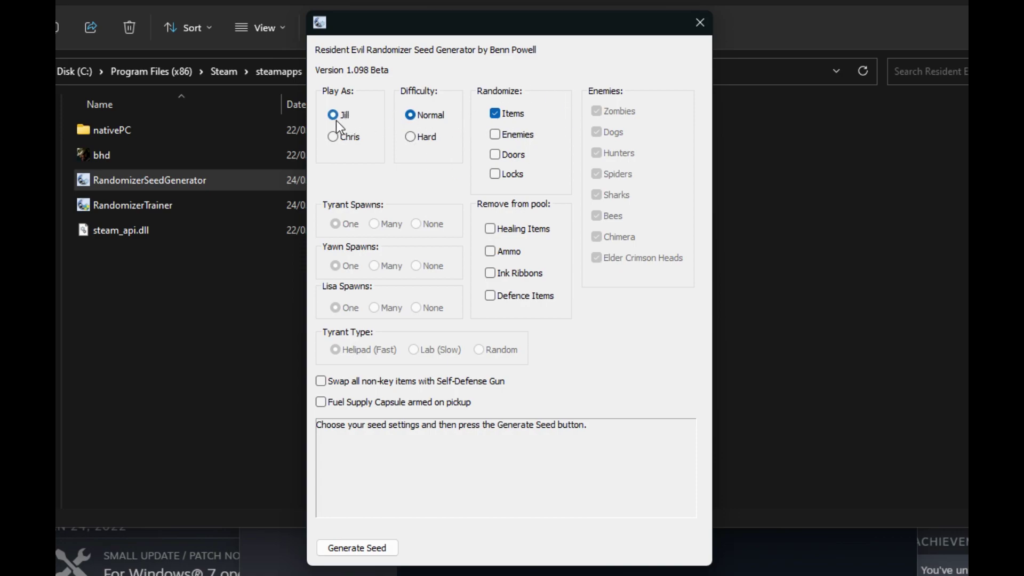
click(499, 136)
click(499, 136)
click(515, 162)
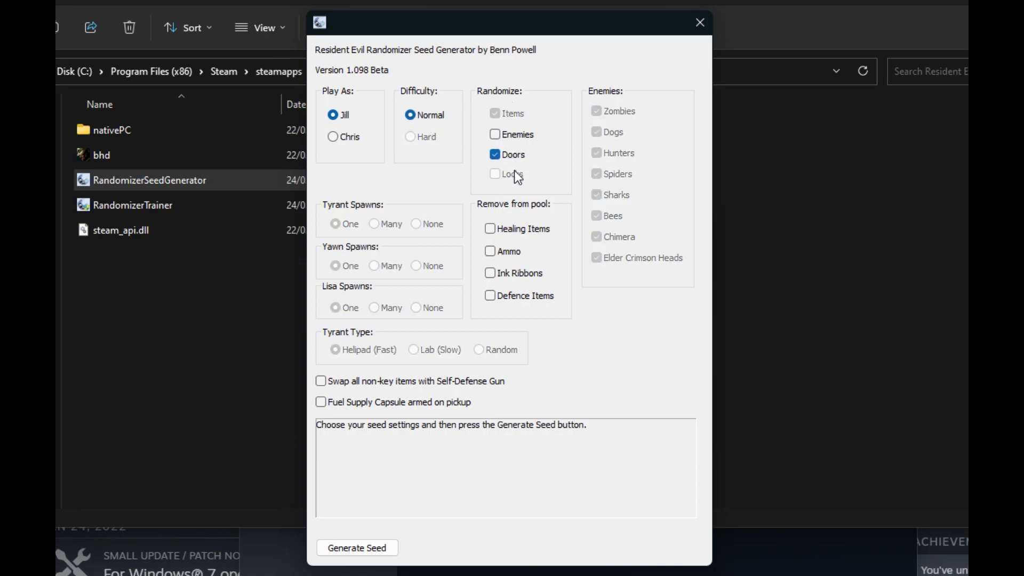
click(508, 152)
Generate a seed for Jill on Normal difficulty with only Items randomized, and close the seed generator.
click(514, 114)
click(388, 547)
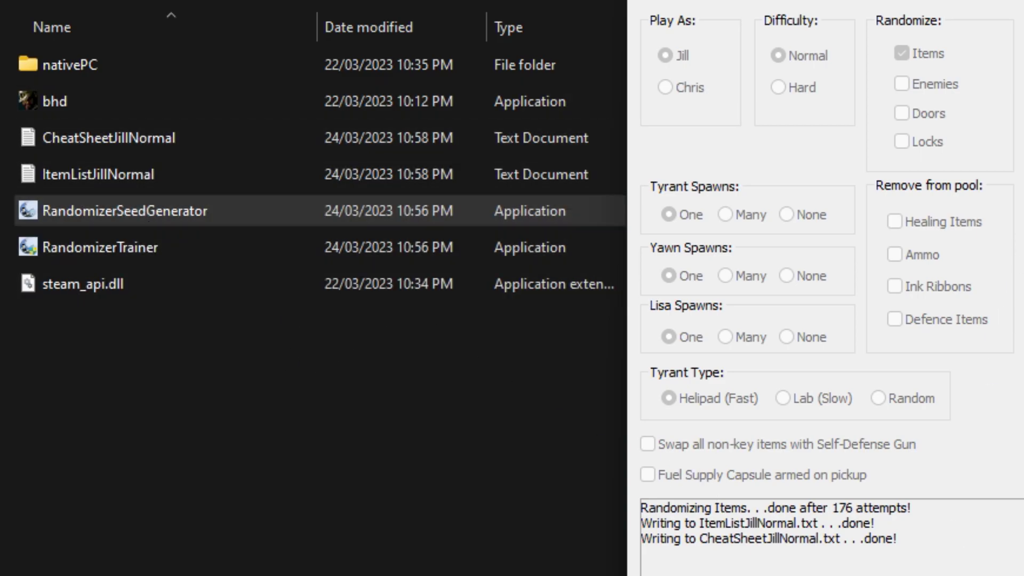
key(alt+F4)
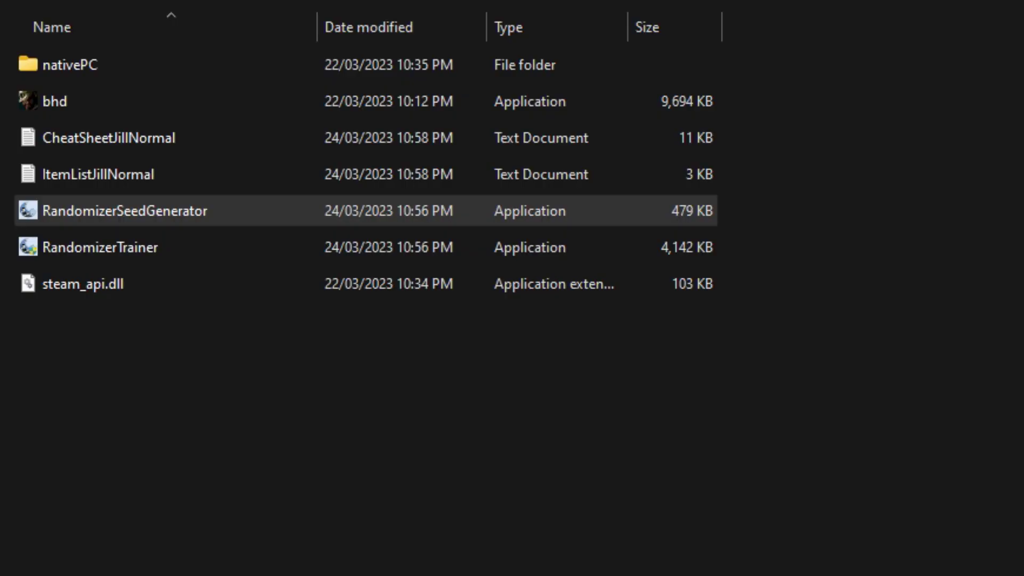
Launch Resident Evil from the Steam library and get past the load message.
click(99, 248)
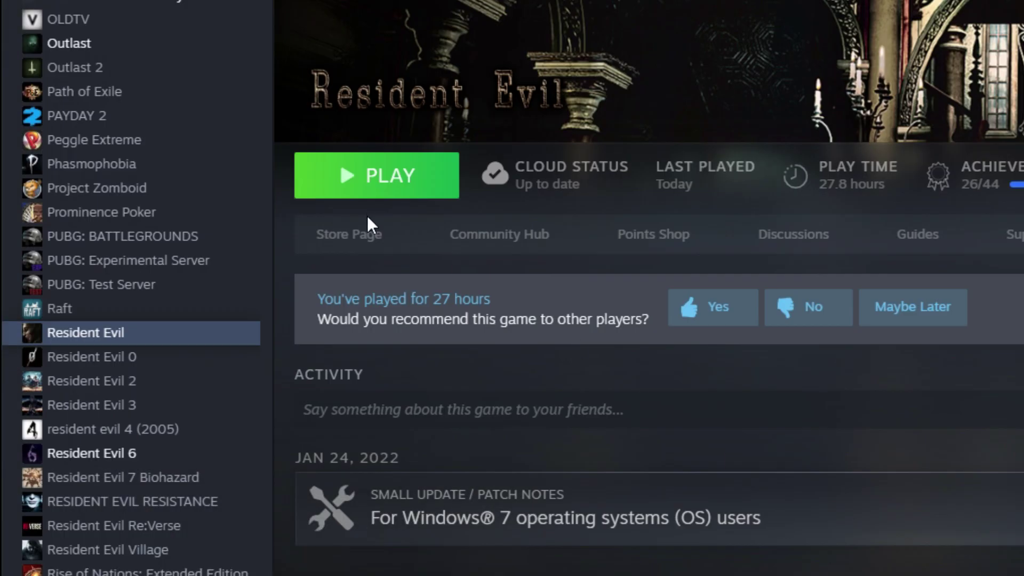
click(380, 193)
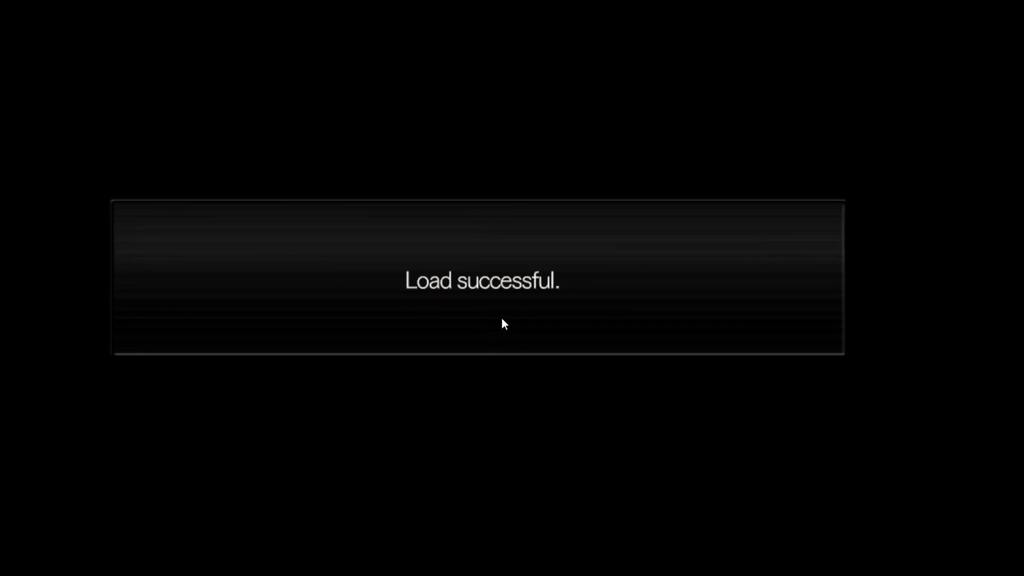
click(751, 467)
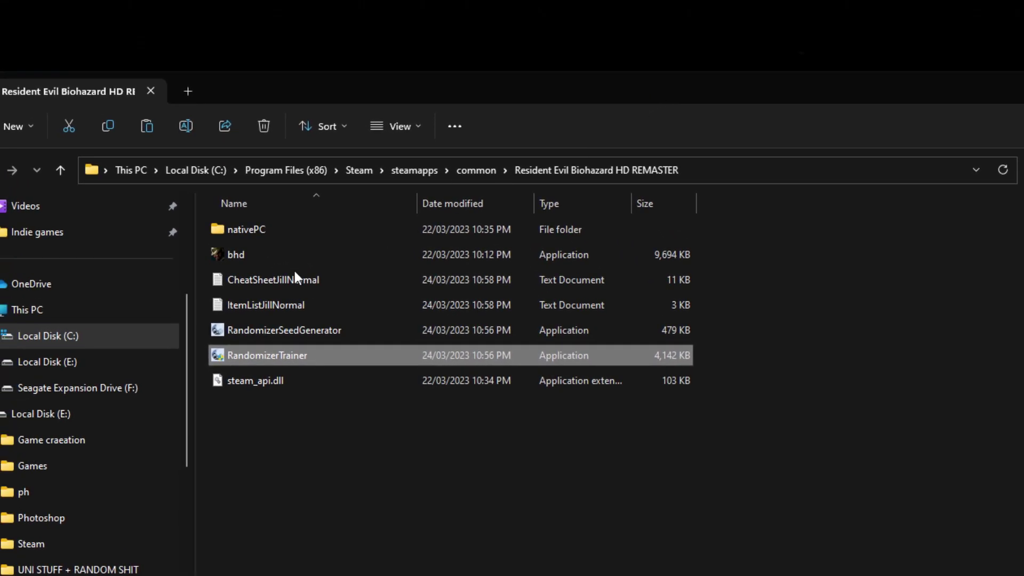
Run RandomizerTrainer from the game folder, allow it to make changes to the device, and reposition its window.
double_click(312, 353)
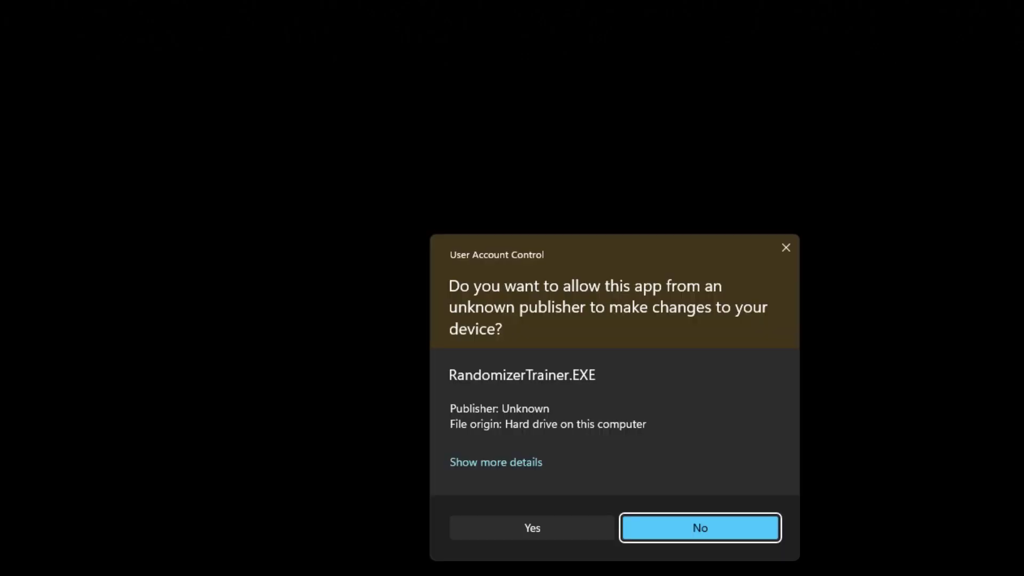
click(549, 527)
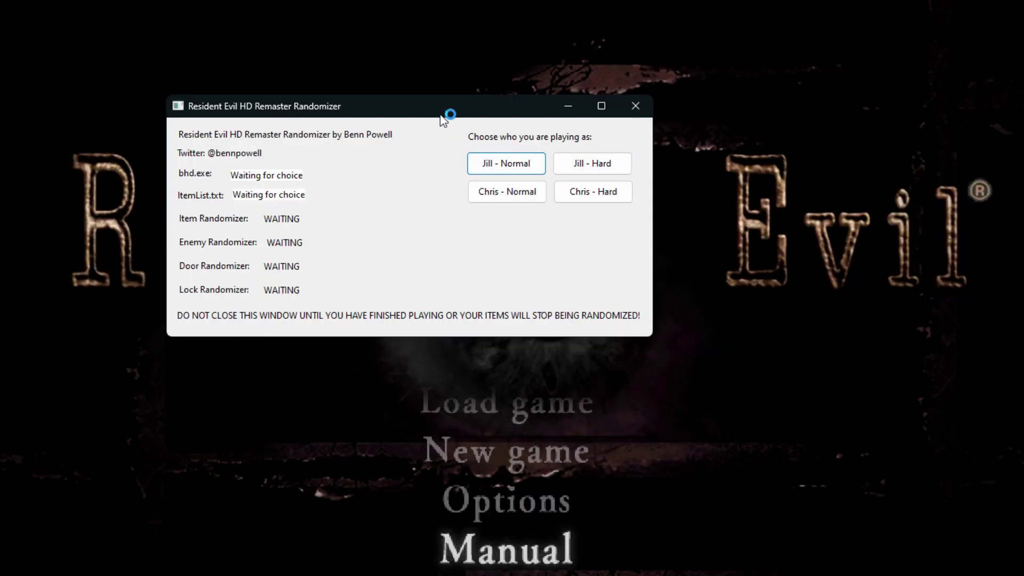
drag(443, 111, 720, 36)
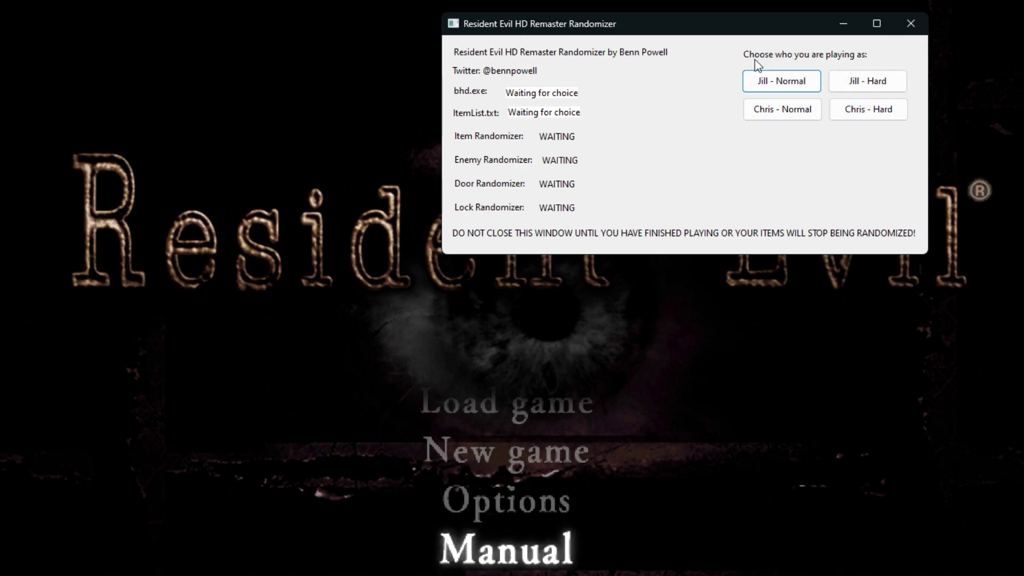
Set the randomizer to Jill - Normal, minimize it, and select New game on the Resident Evil title screen.
click(776, 84)
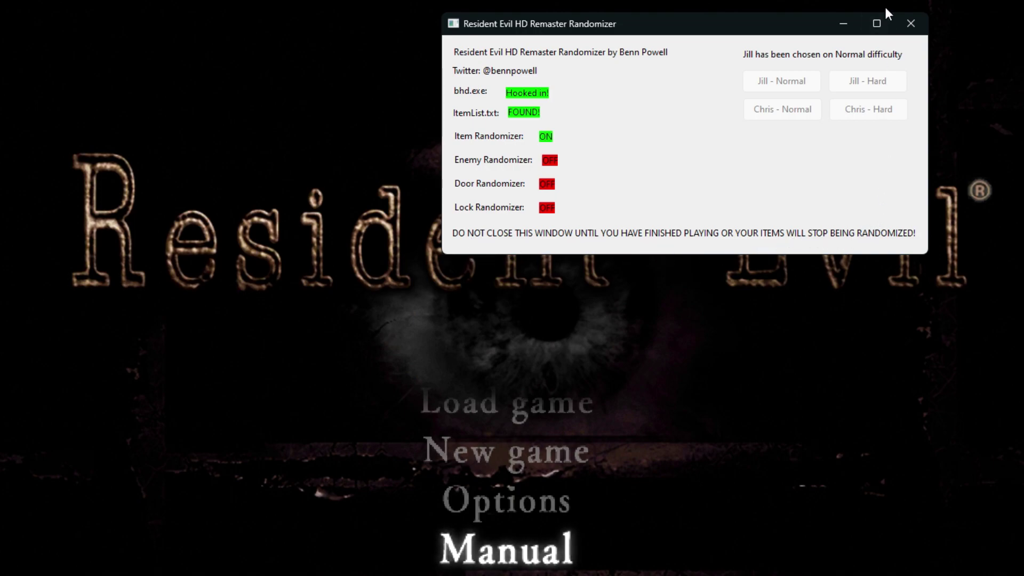
click(845, 24)
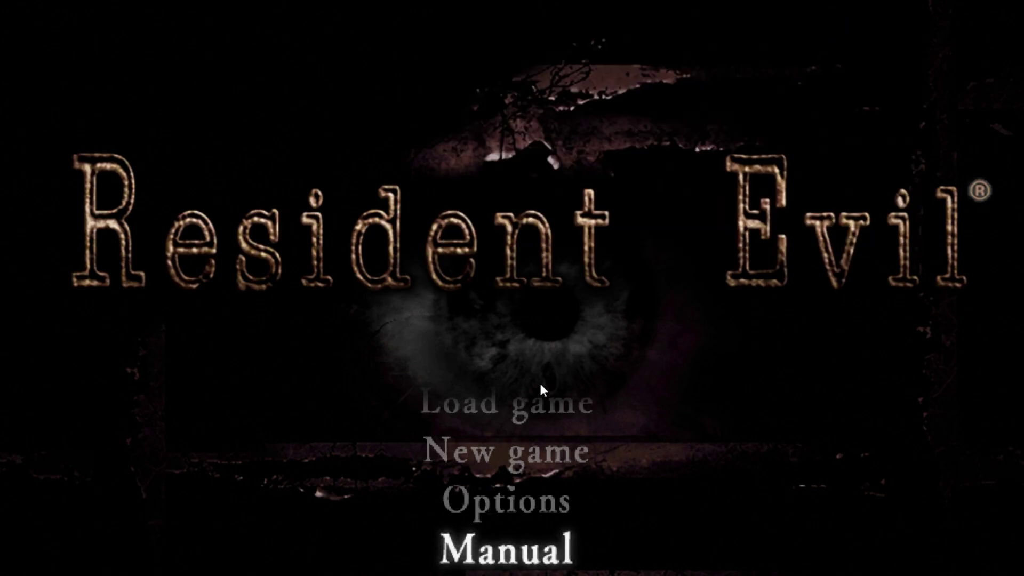
click(535, 455)
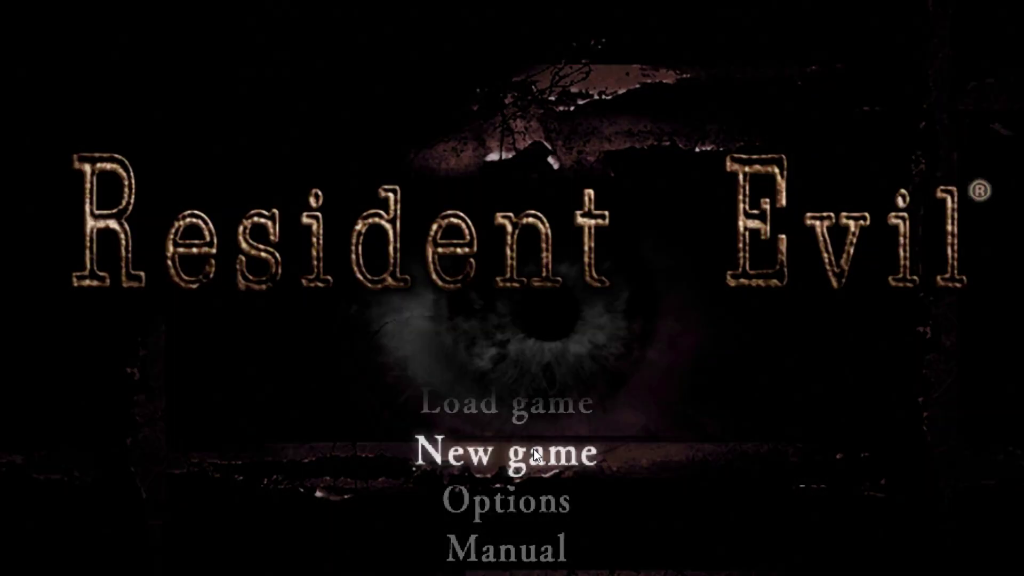